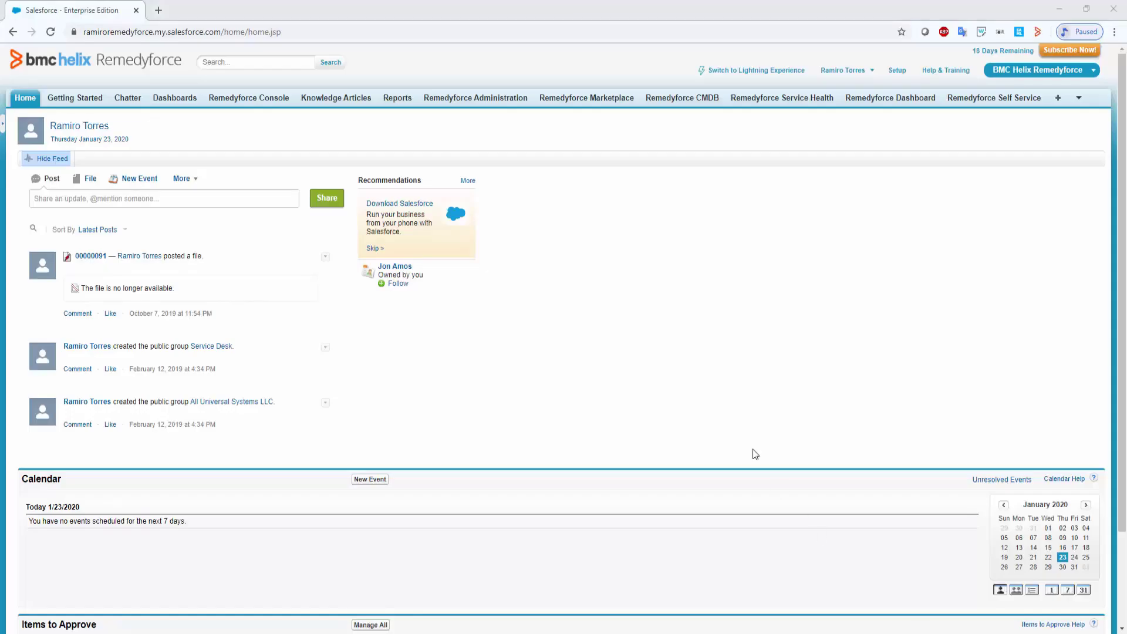
- Go to Setup and open Certificate and Key Management through a Quick Find search for 'Certificate'
left_click(892, 71)
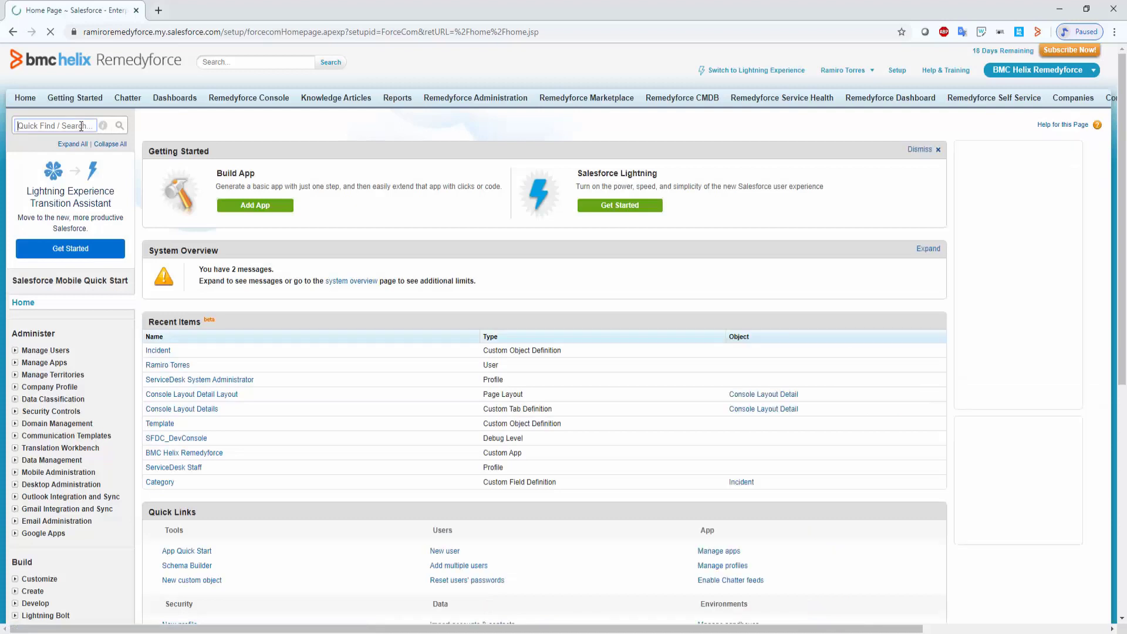
type("Certificate")
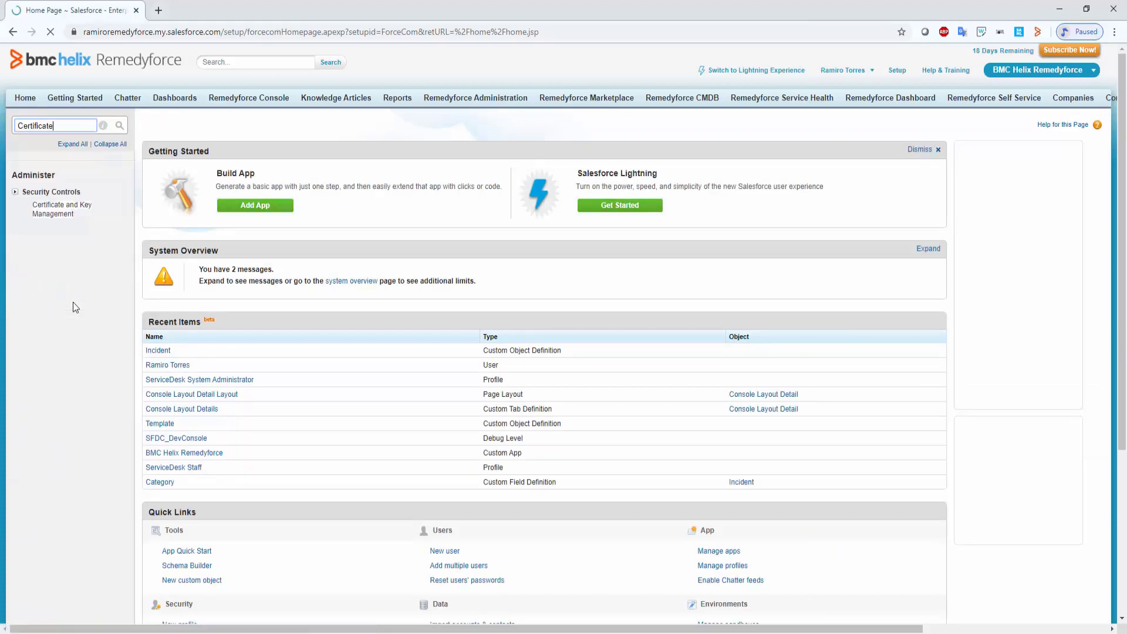
left_click(54, 214)
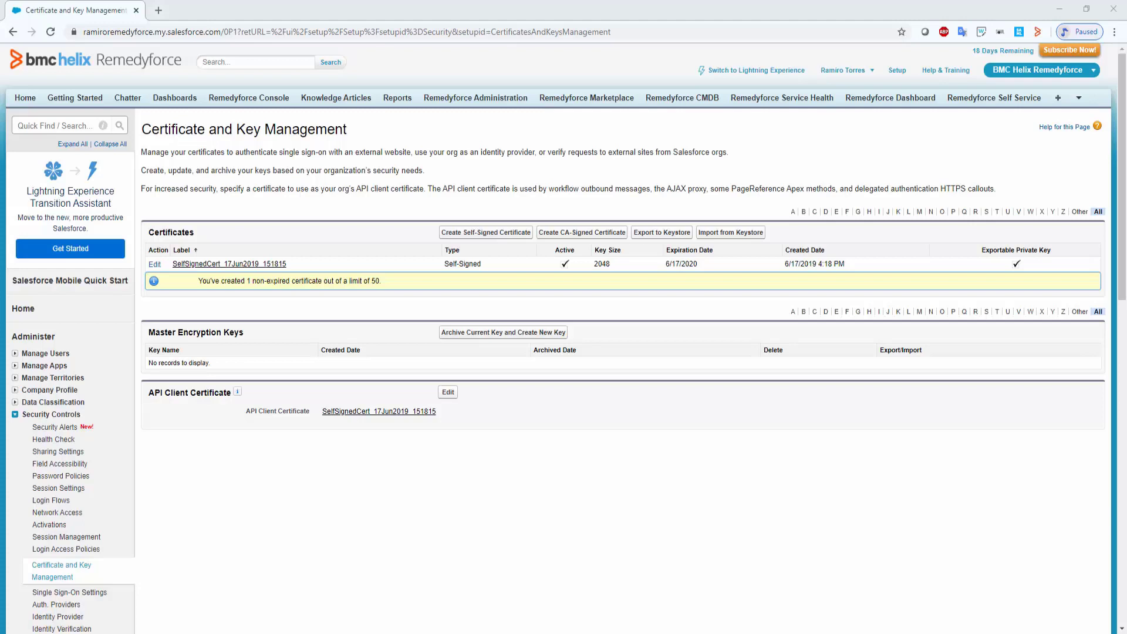
- Create a self-signed certificate labelled 'Remedyforce New Certificate' and save it
left_click(467, 235)
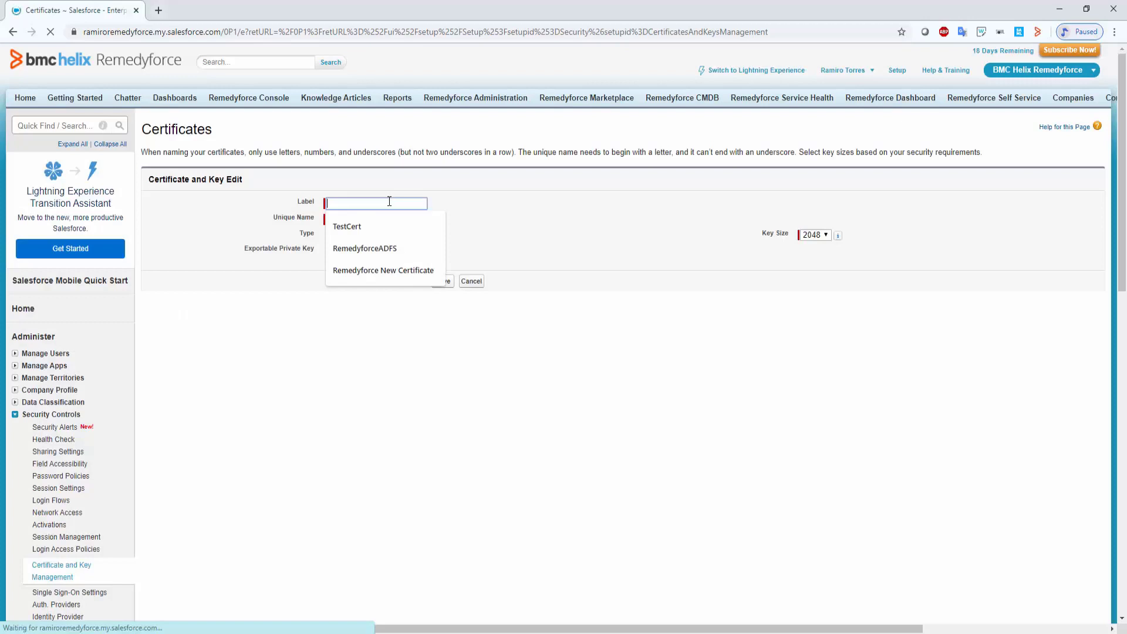
type("Remedyforce")
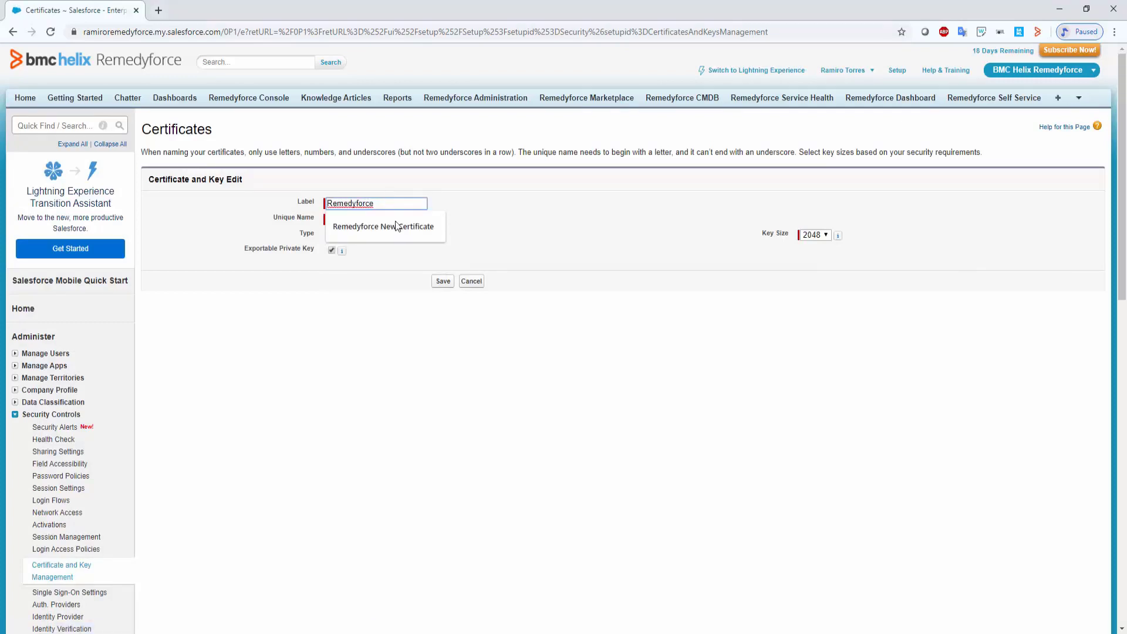
left_click(396, 227)
left_click(443, 281)
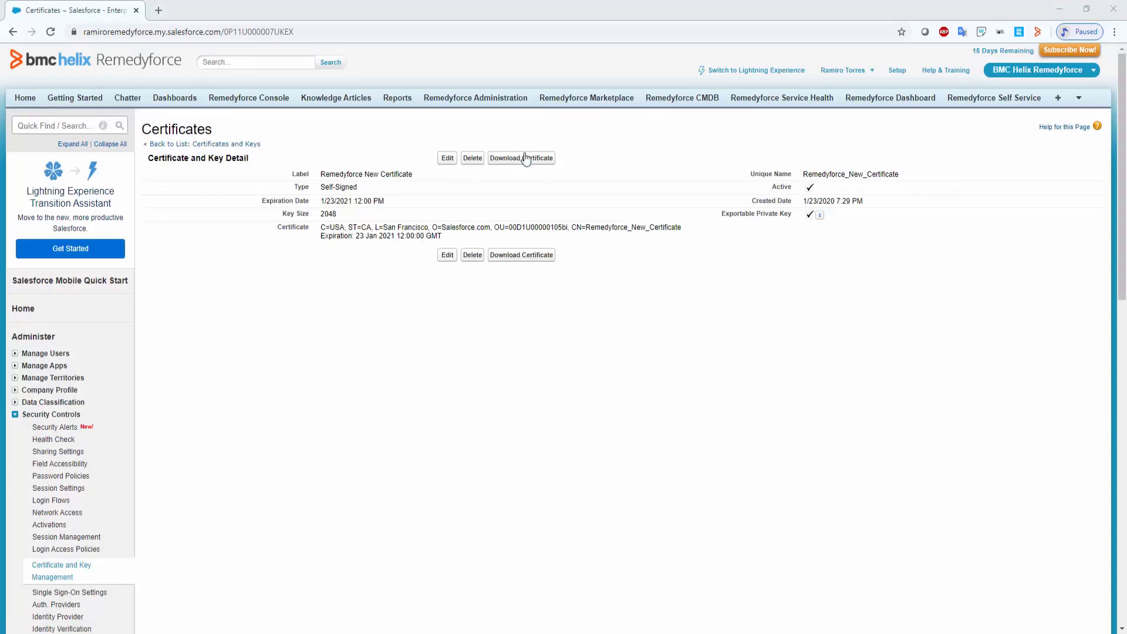
- Download the new certificate's .crt file and return to the Certificates and Keys list
left_click(525, 157)
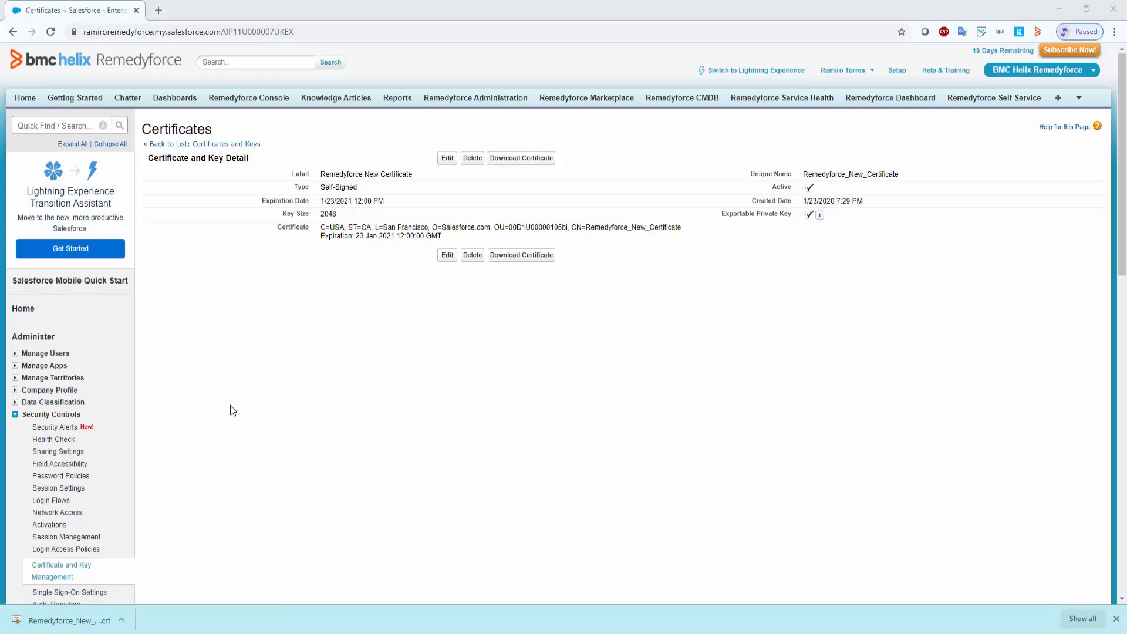
left_click(228, 148)
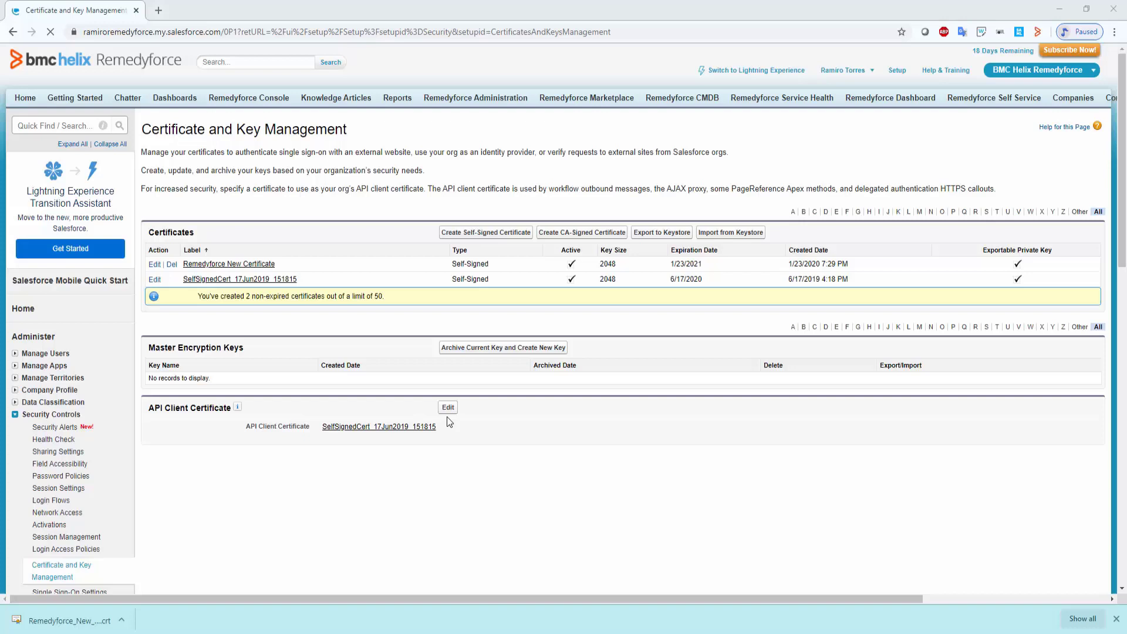
- Change the API Client Certificate to Remedyforce New Certificate and save
left_click(448, 409)
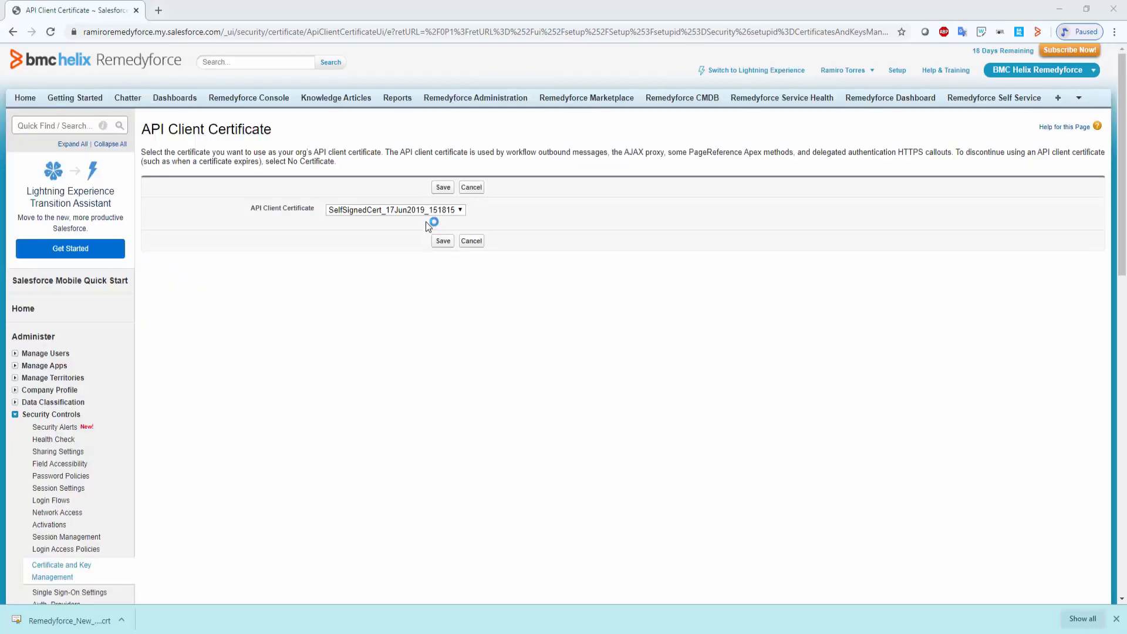
left_click(425, 213)
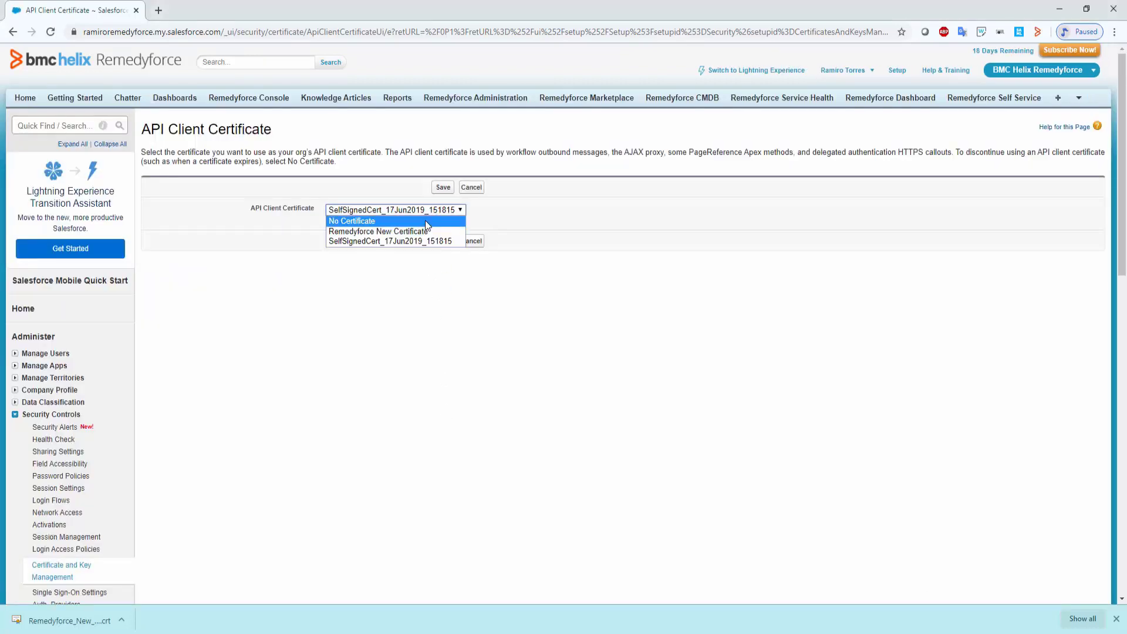
left_click(427, 233)
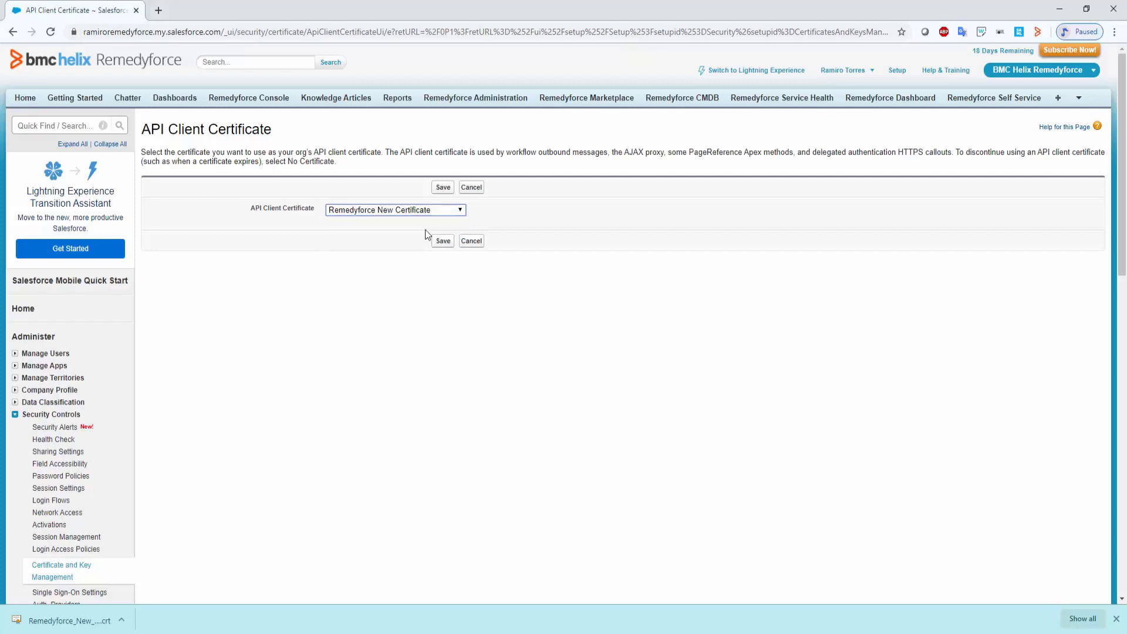
left_click(439, 243)
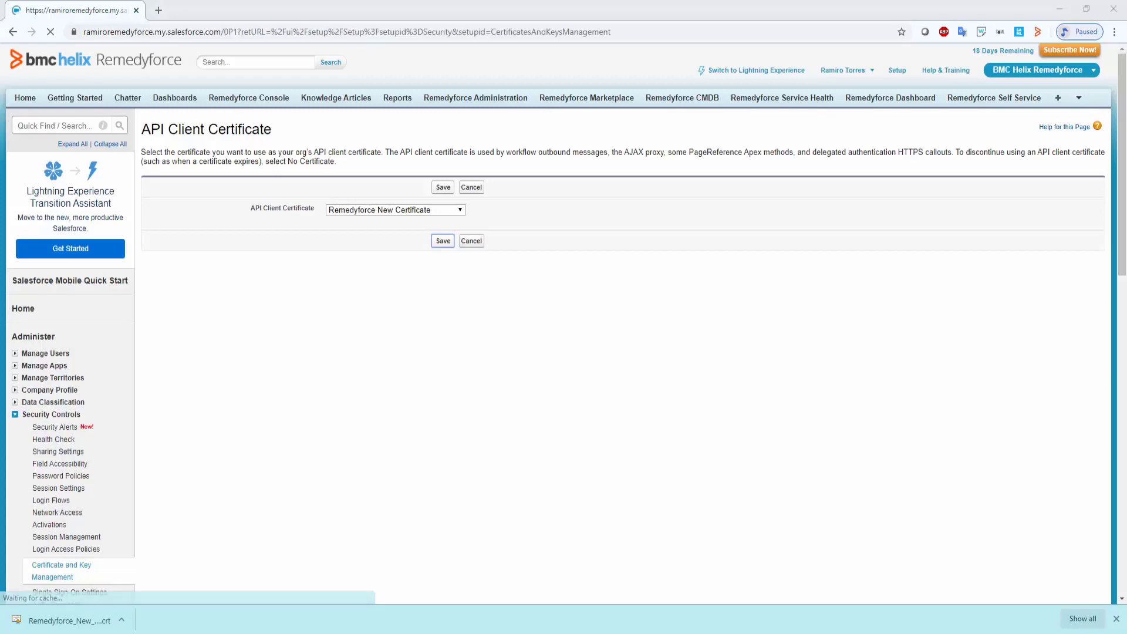
type("Single")
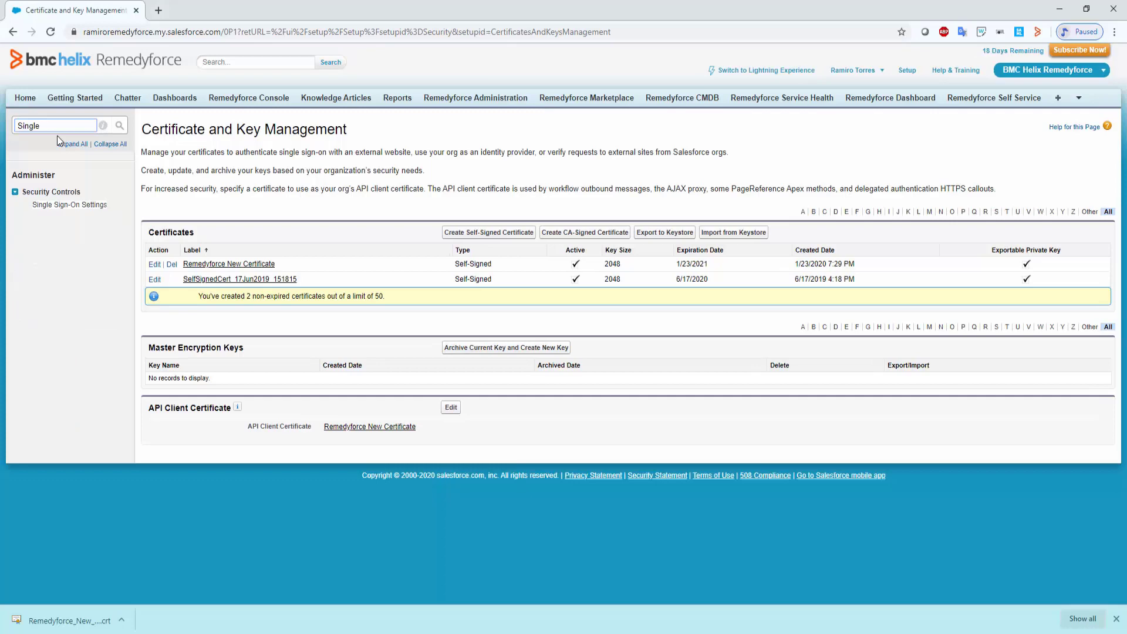
- Set RemedyforceADFSServer's Request Signing Certificate to Remedyforce New Certificate and save the SAML configuration
left_click(99, 207)
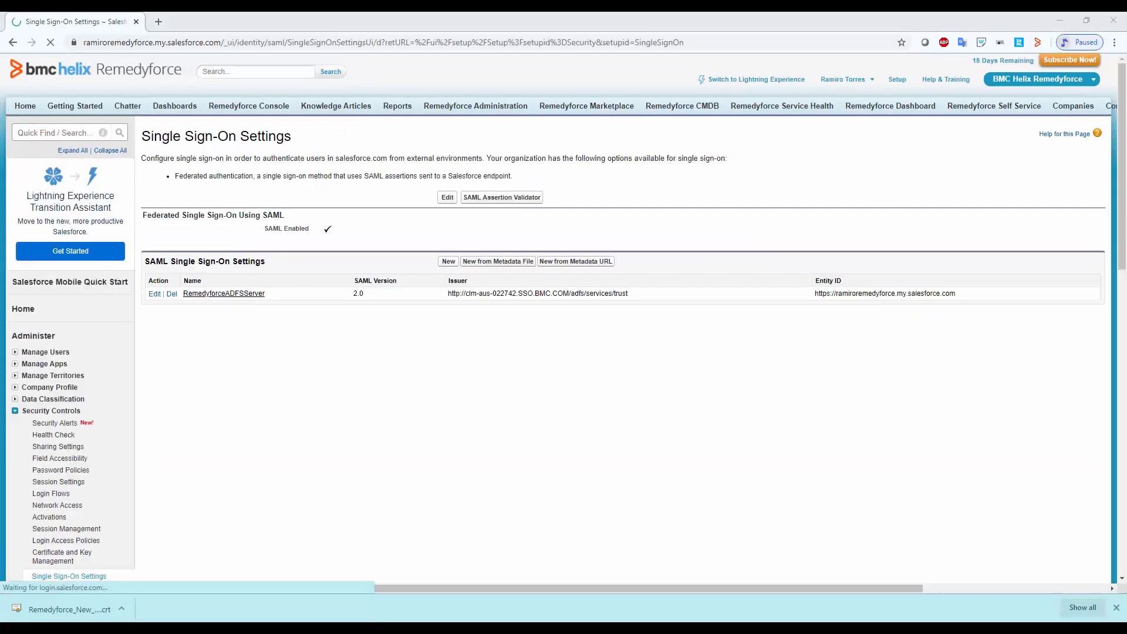
left_click(155, 294)
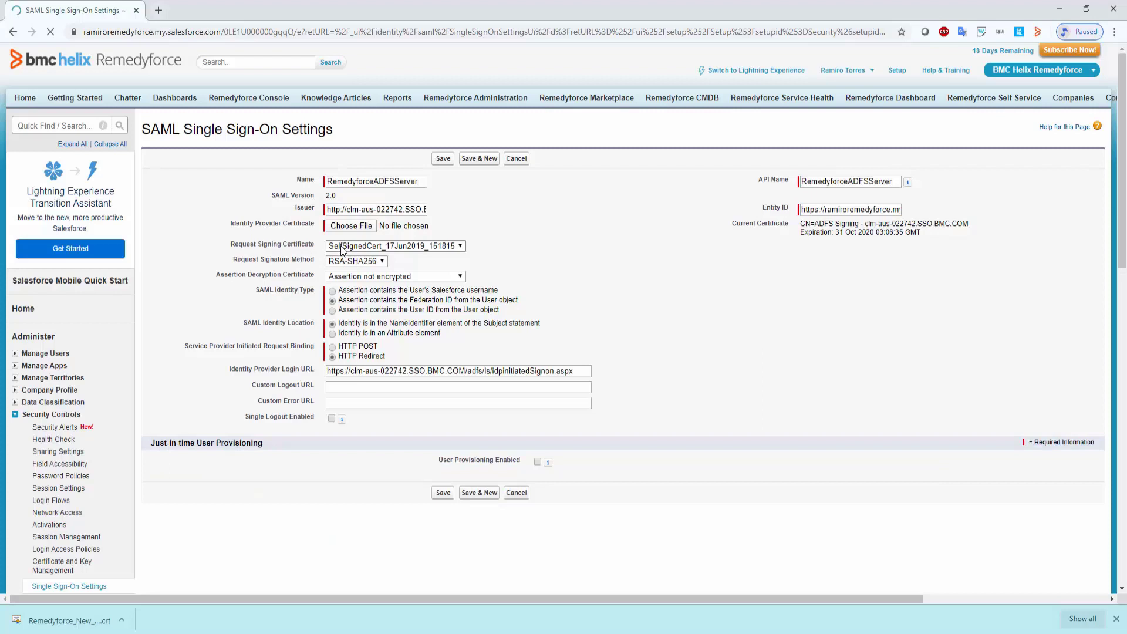
left_click(343, 248)
left_click(346, 257)
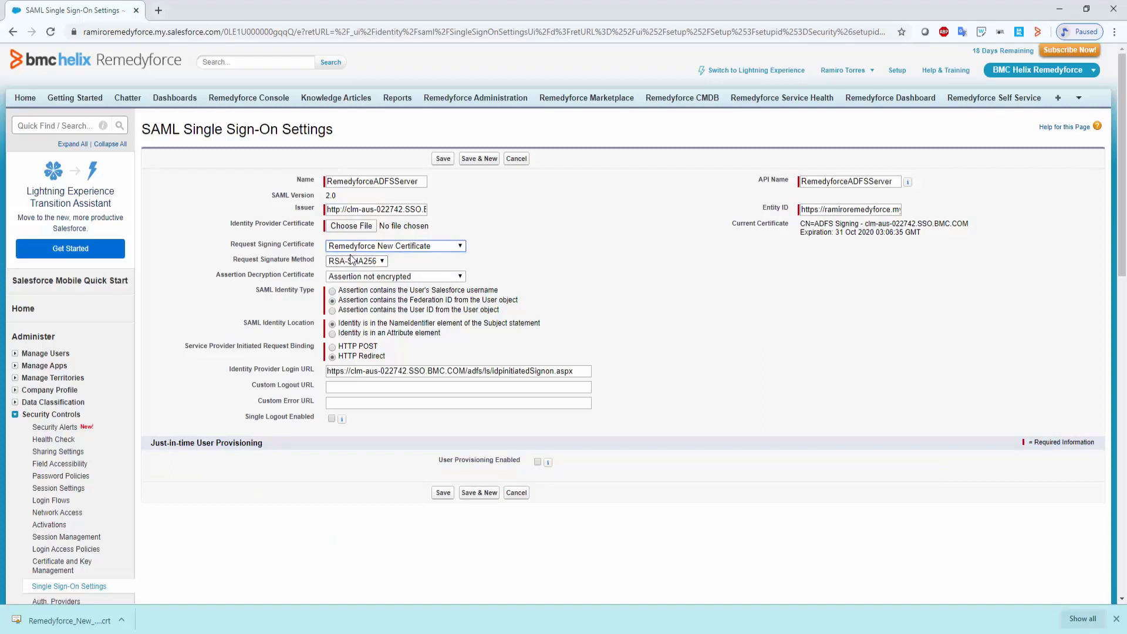
left_click(442, 164)
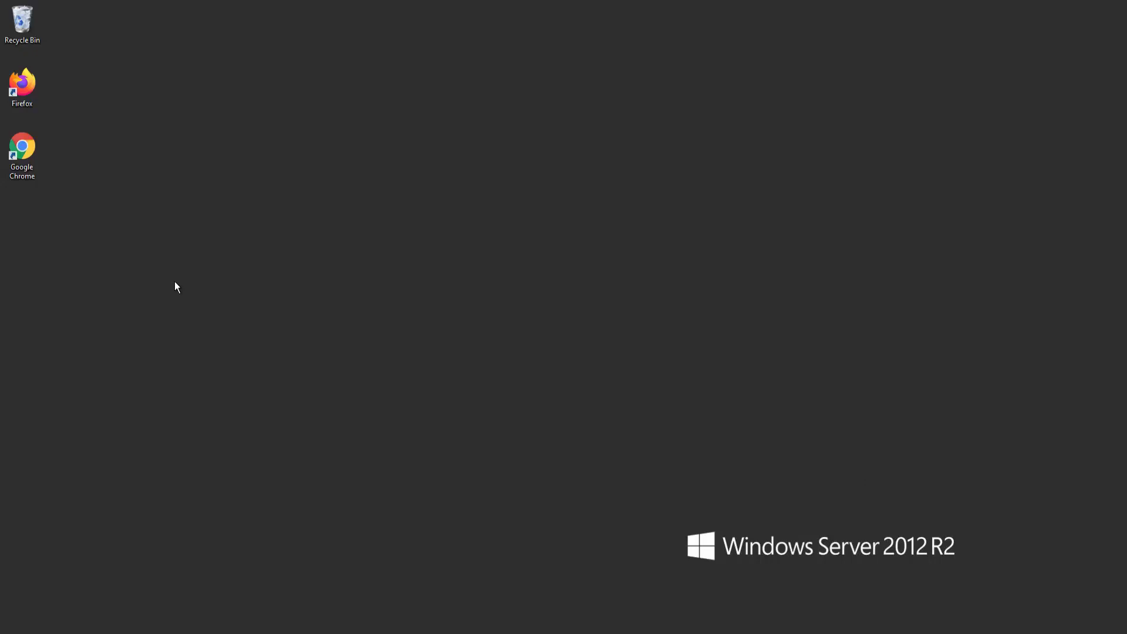
- Launch AD FS Management from a Start screen search for 'adf'
key("ctrl+v")
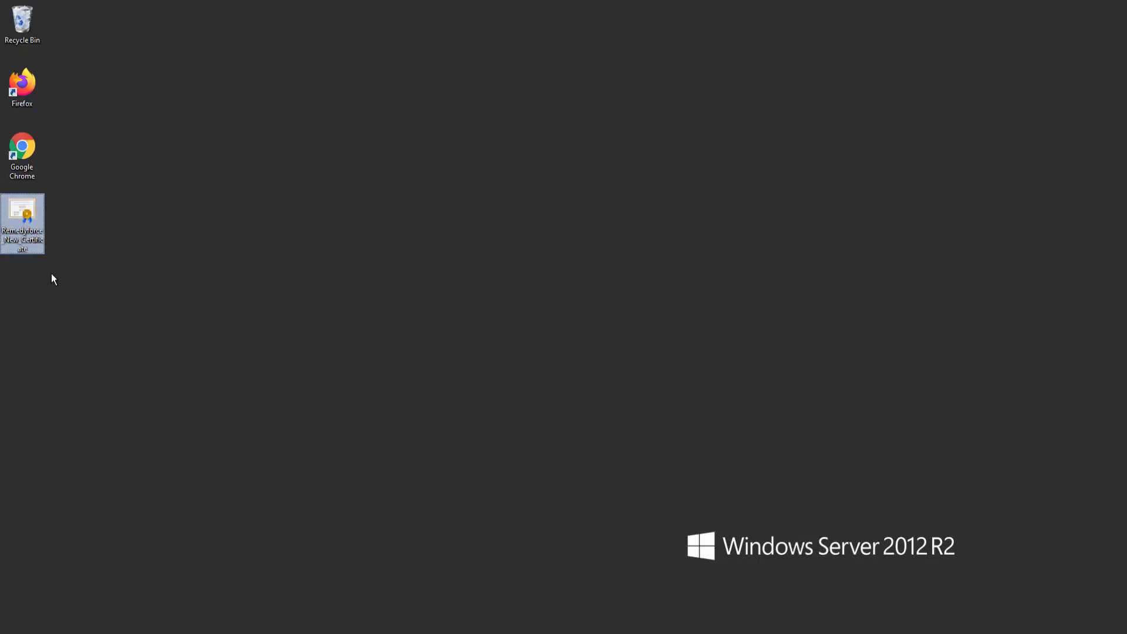
key("super")
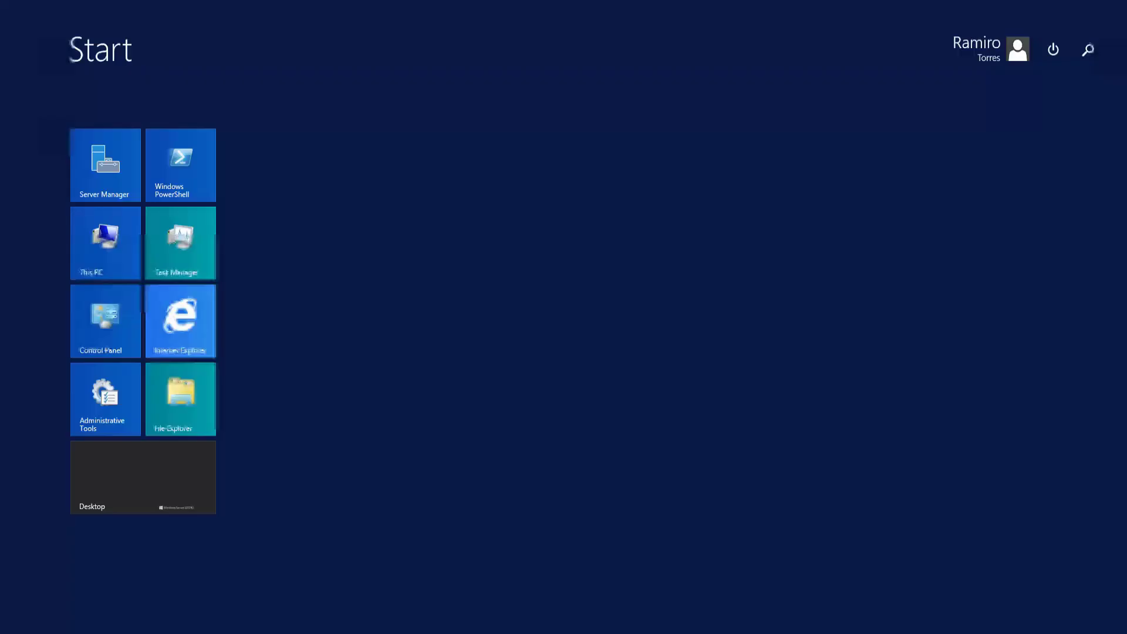
type("adf")
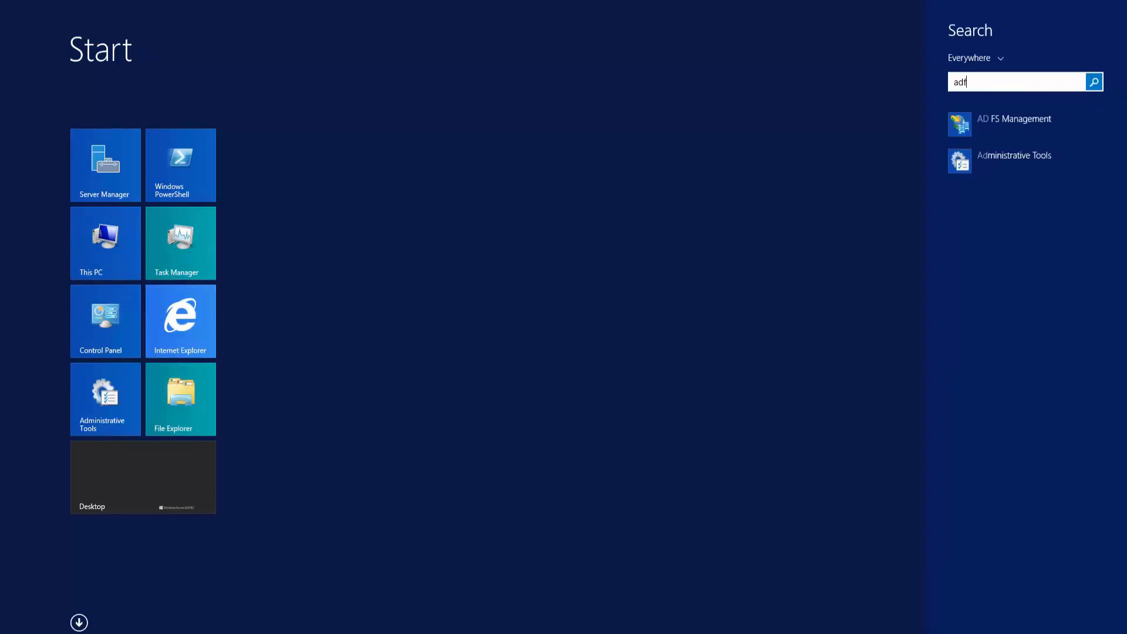
left_click(1025, 122)
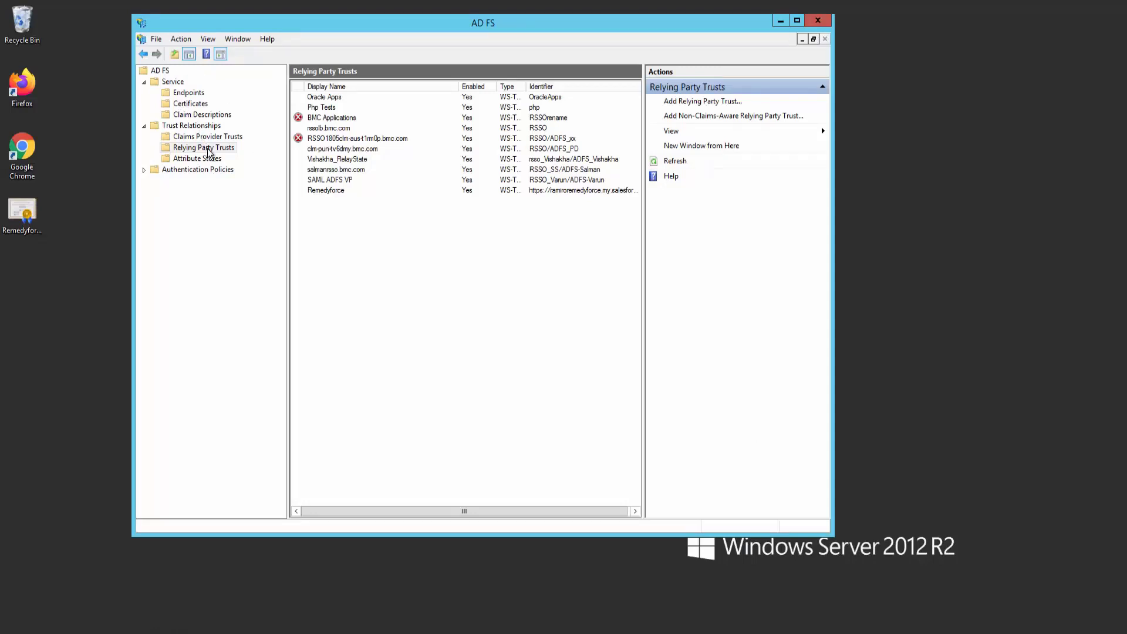
- Open the Remedyforce relying party trust's properties on the Signature tab
left_click(333, 193)
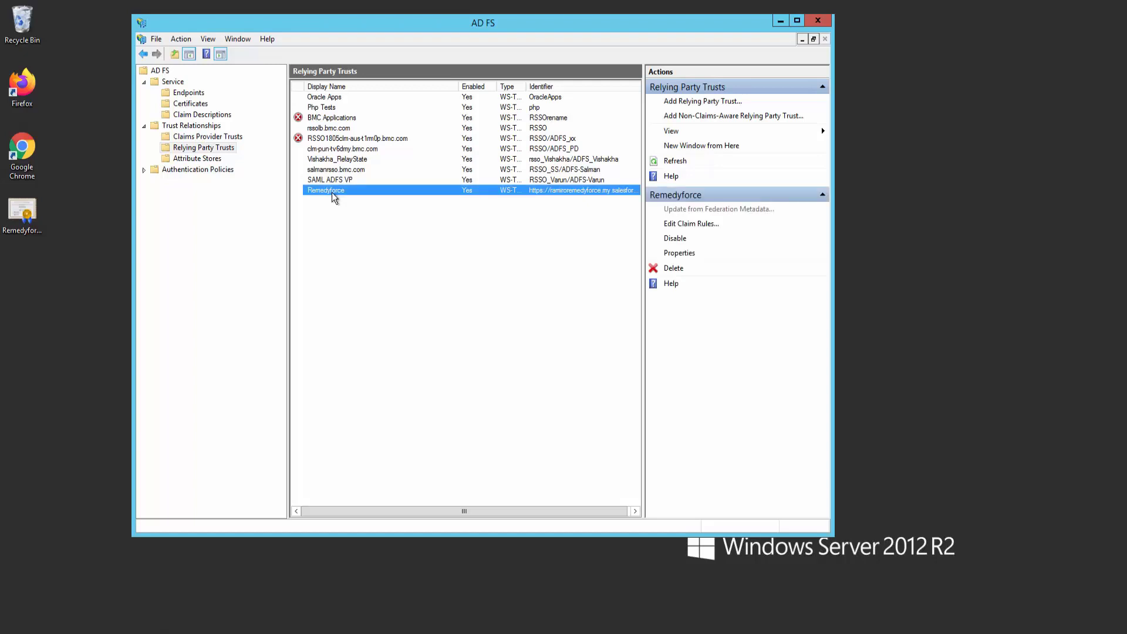
double_click(334, 197)
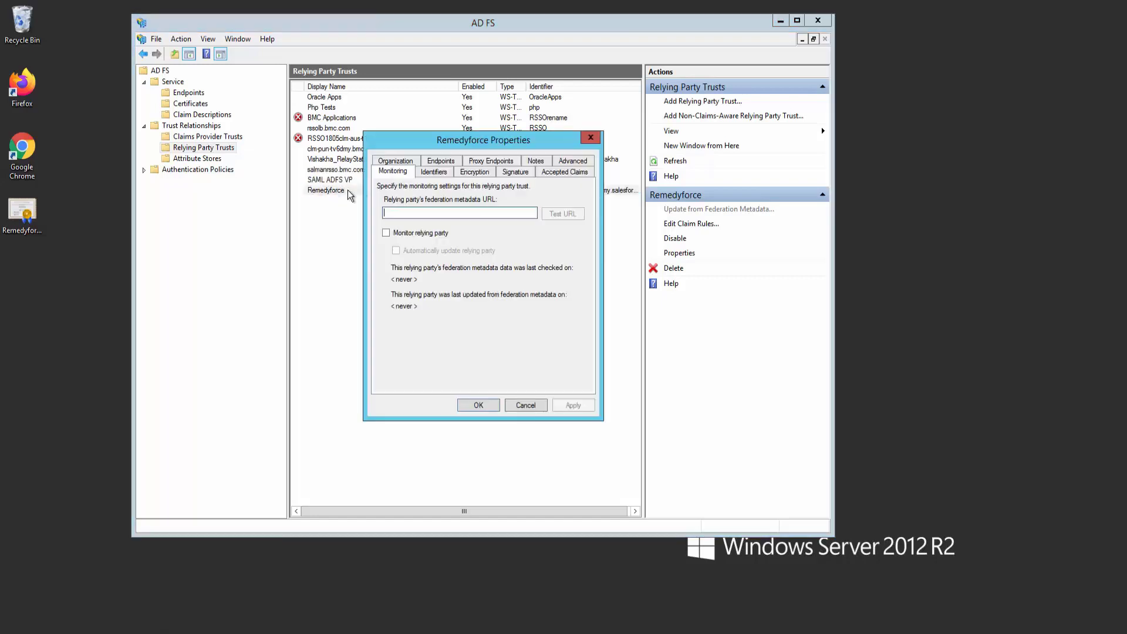
left_click(514, 172)
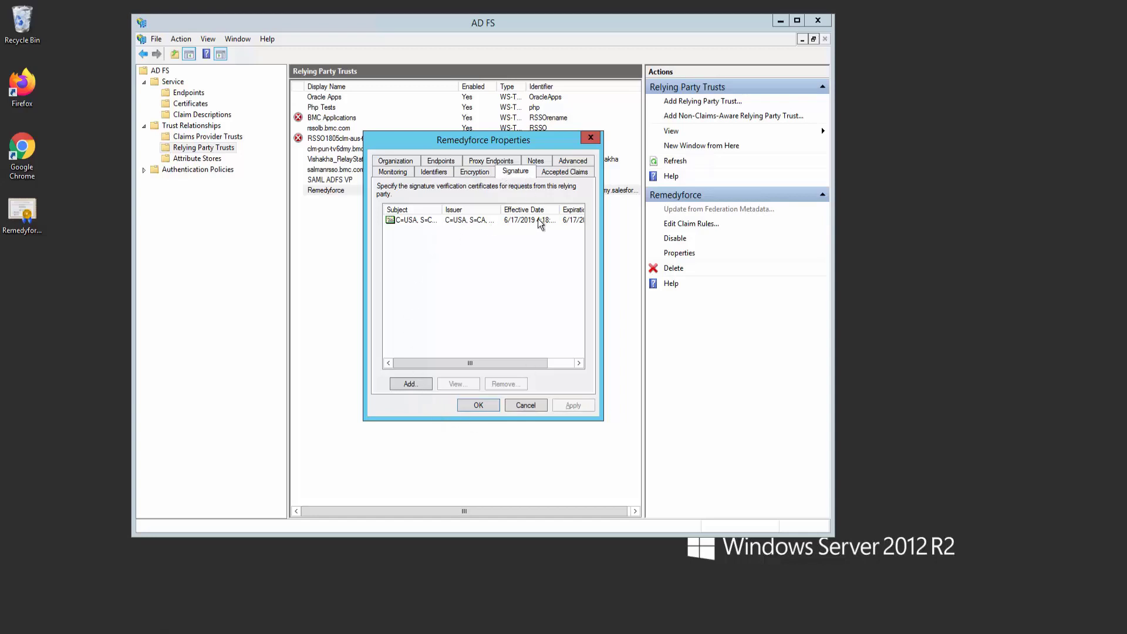
left_click_drag(501, 365, 438, 364)
- Add Remedyforce_New_Certificate from the Desktop, using the *.* filter, as a signature verification certificate
left_click(427, 386)
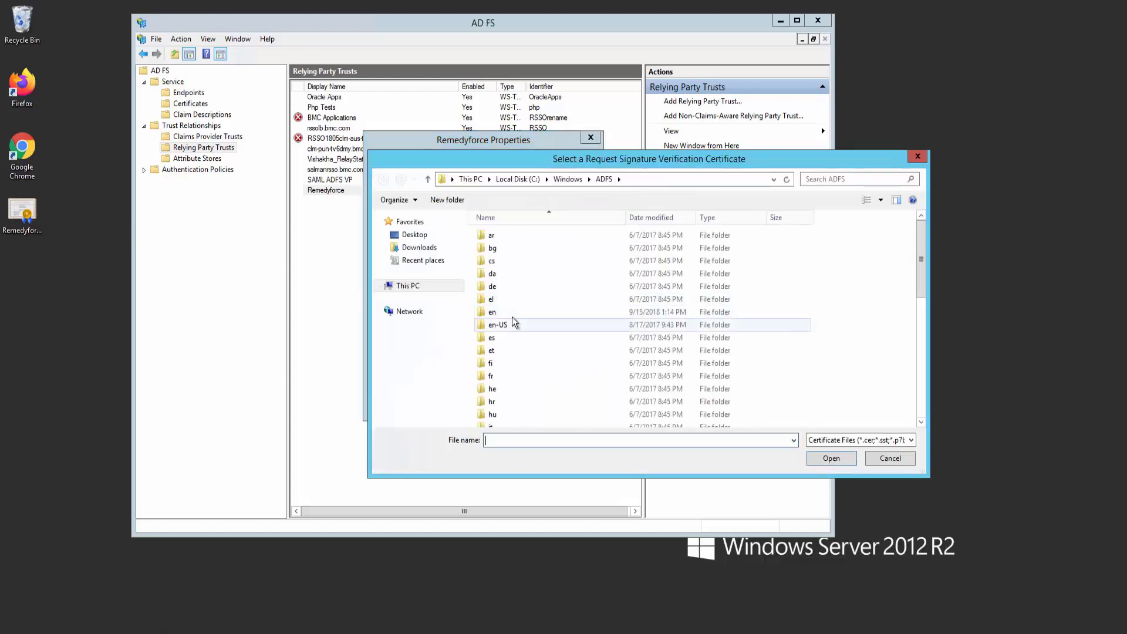
scroll(517, 335, "down", 4)
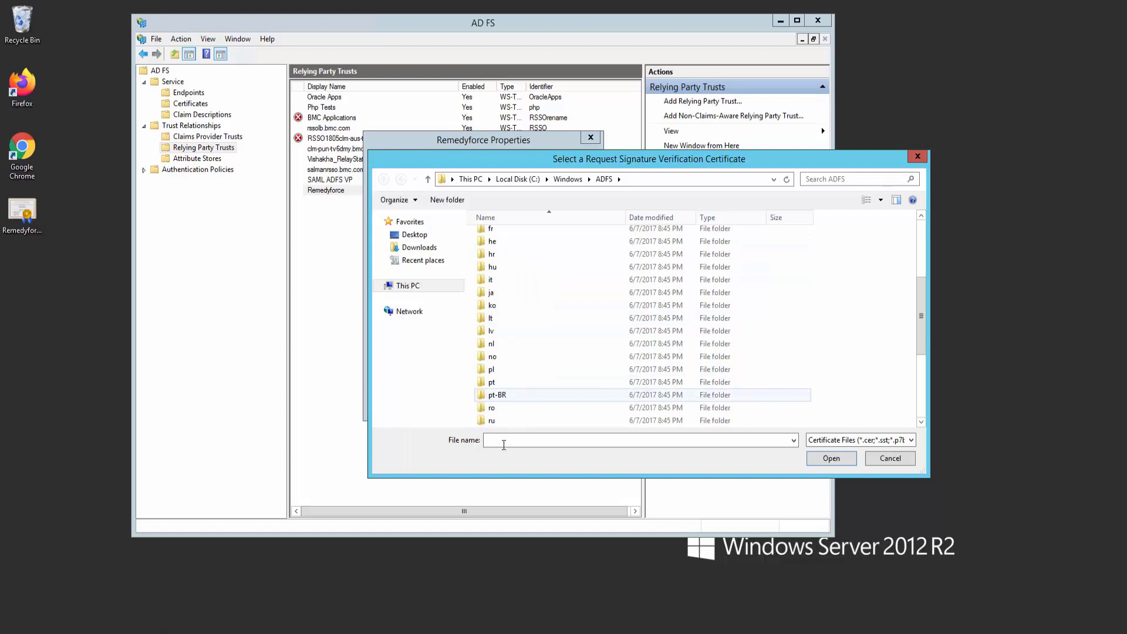
left_click(415, 235)
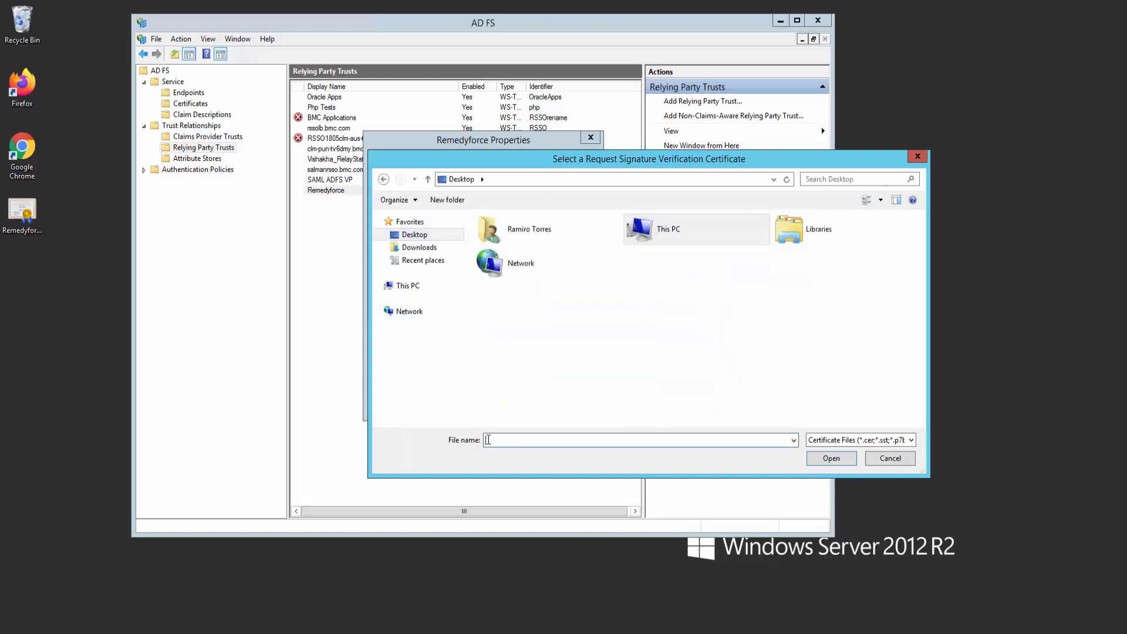
left_click(489, 441)
type("*.*")
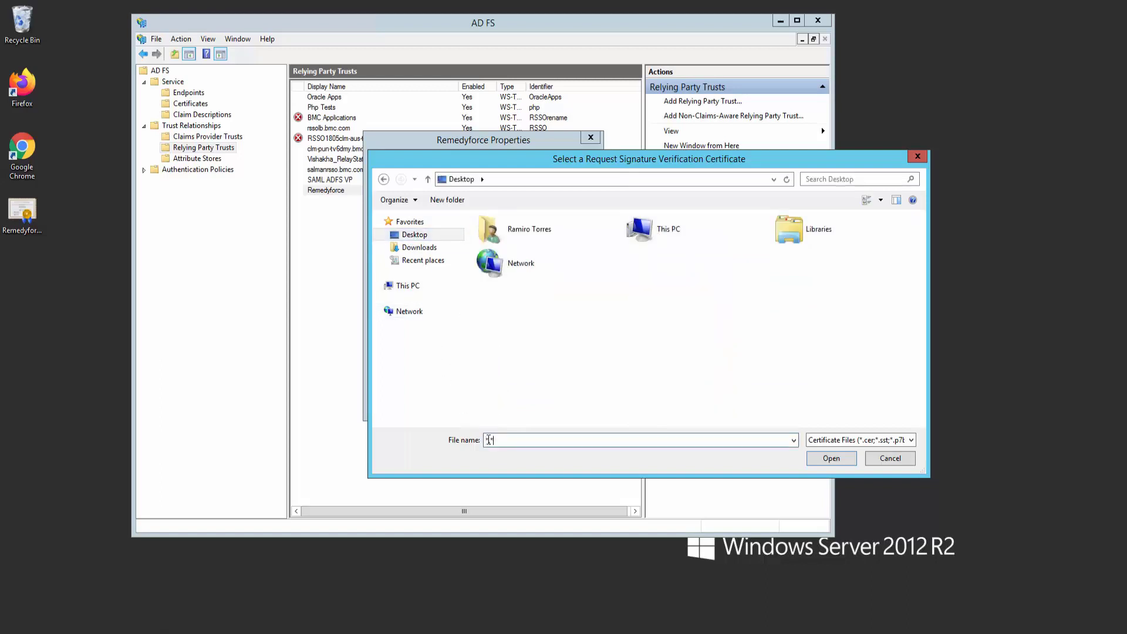
key("Return")
mouse_move(1110, 555)
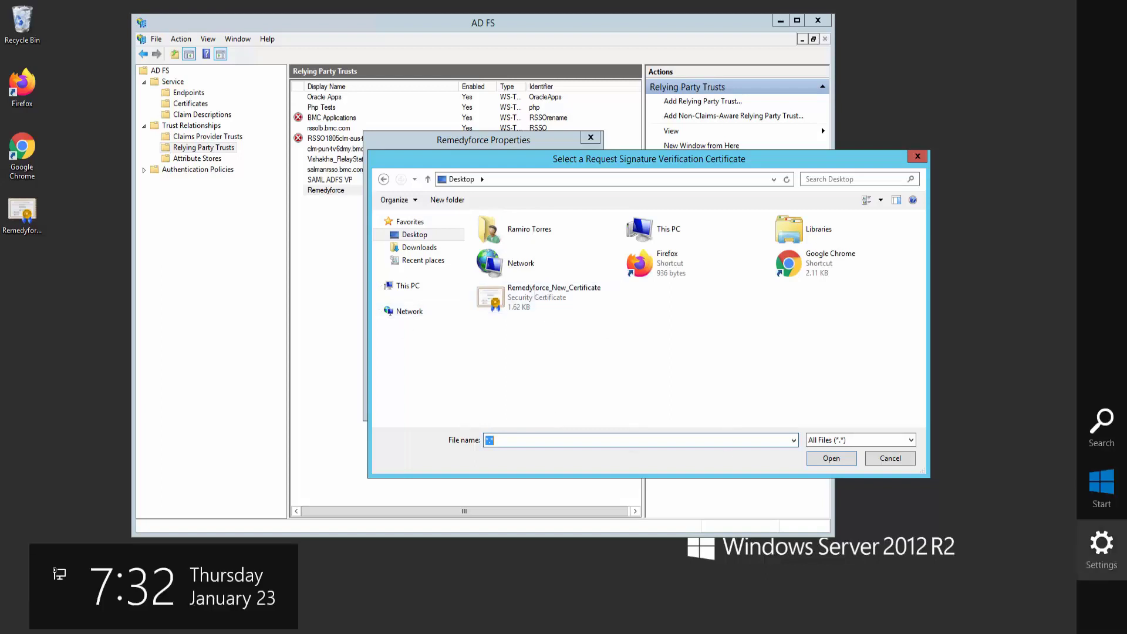
left_click(556, 289)
double_click(561, 298)
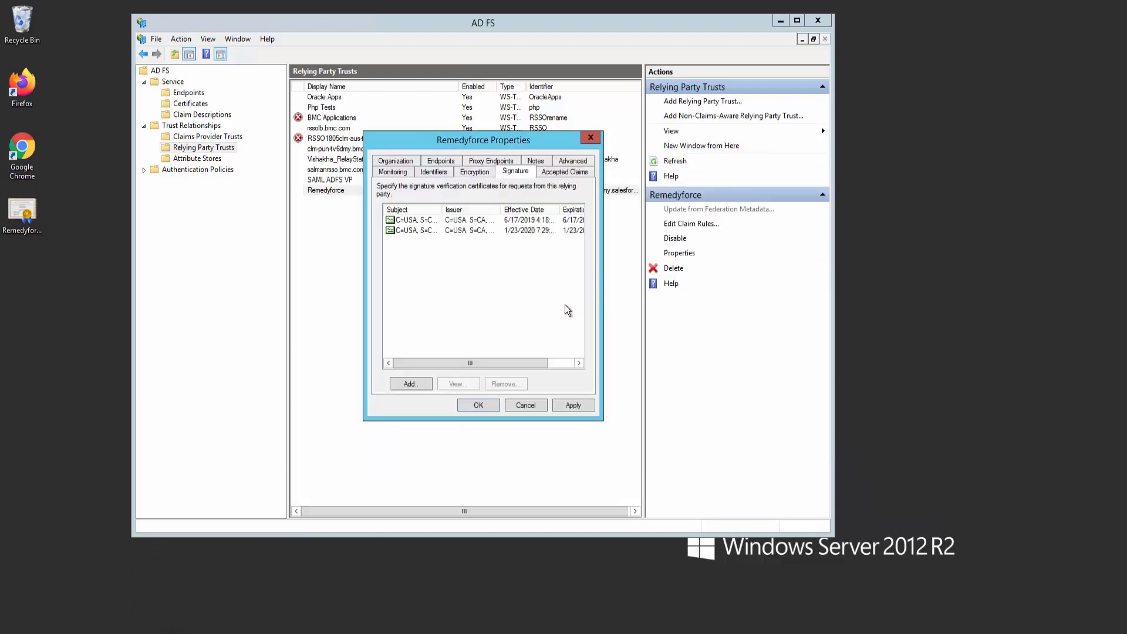
- Apply the addition, remove the old 6/17/2019 certificate, and close Remedyforce Properties with OK
left_click(574, 406)
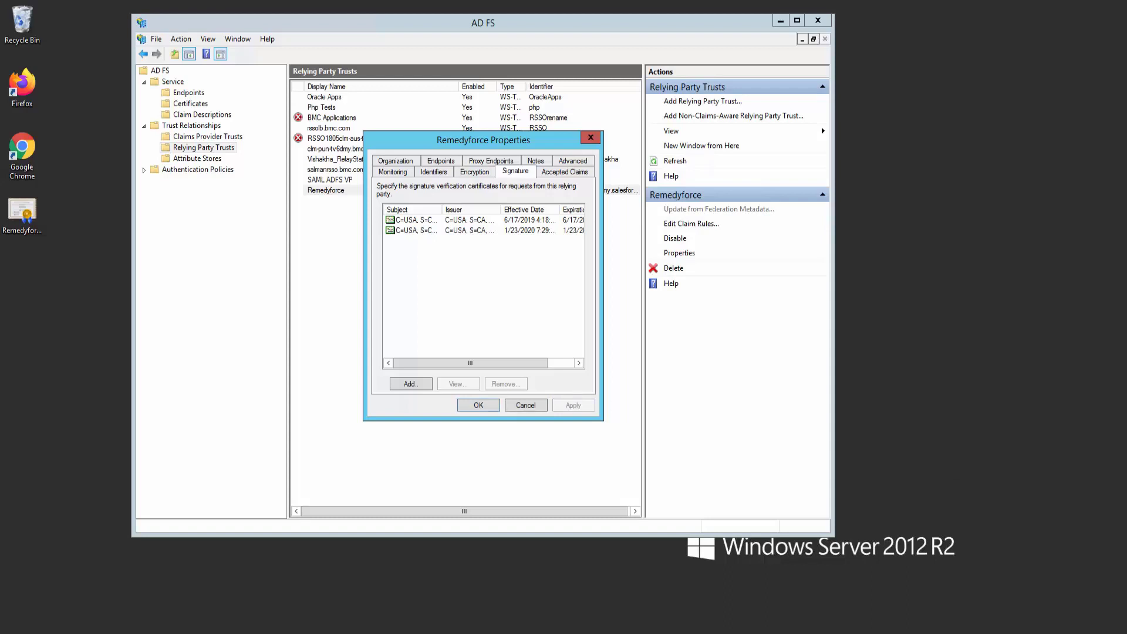
left_click(460, 221)
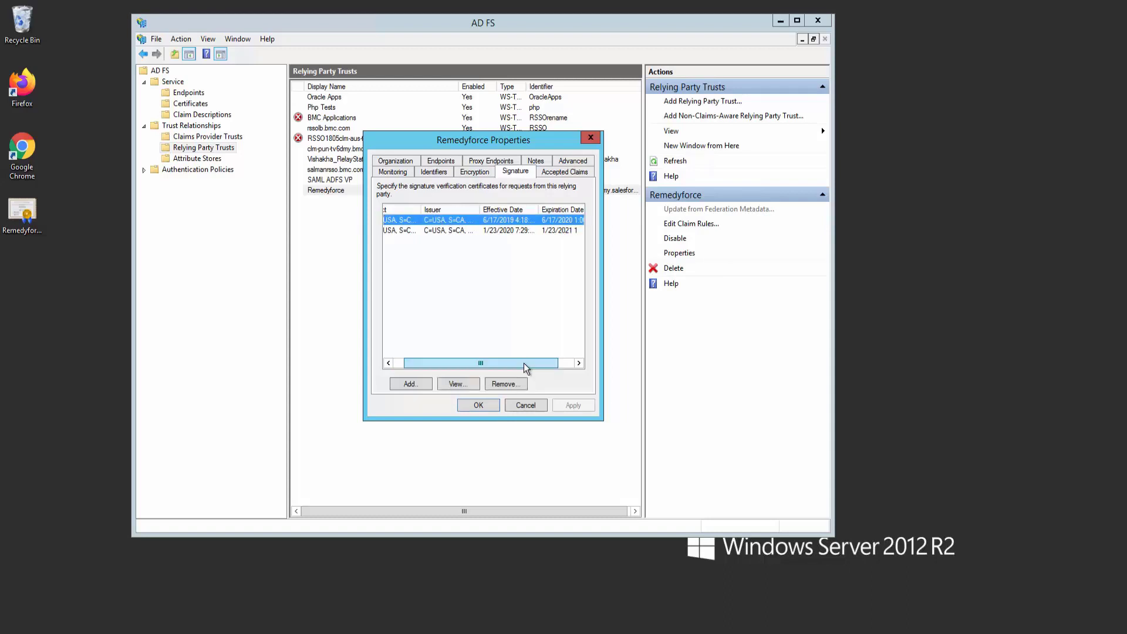
left_click_drag(524, 363, 552, 365)
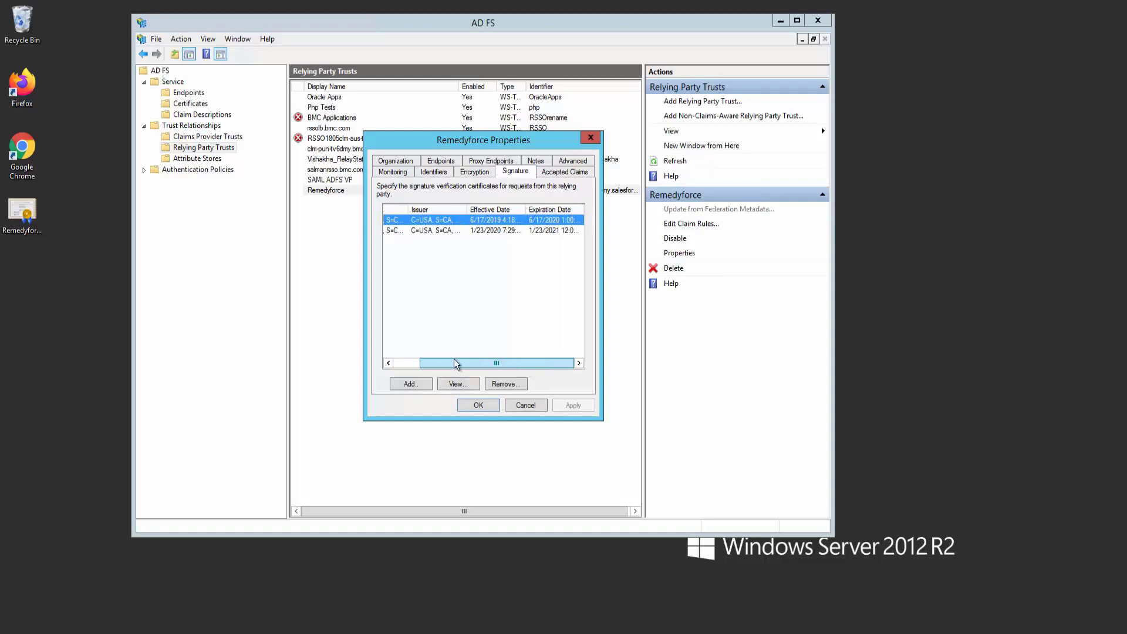
left_click_drag(453, 363, 427, 363)
left_click(517, 385)
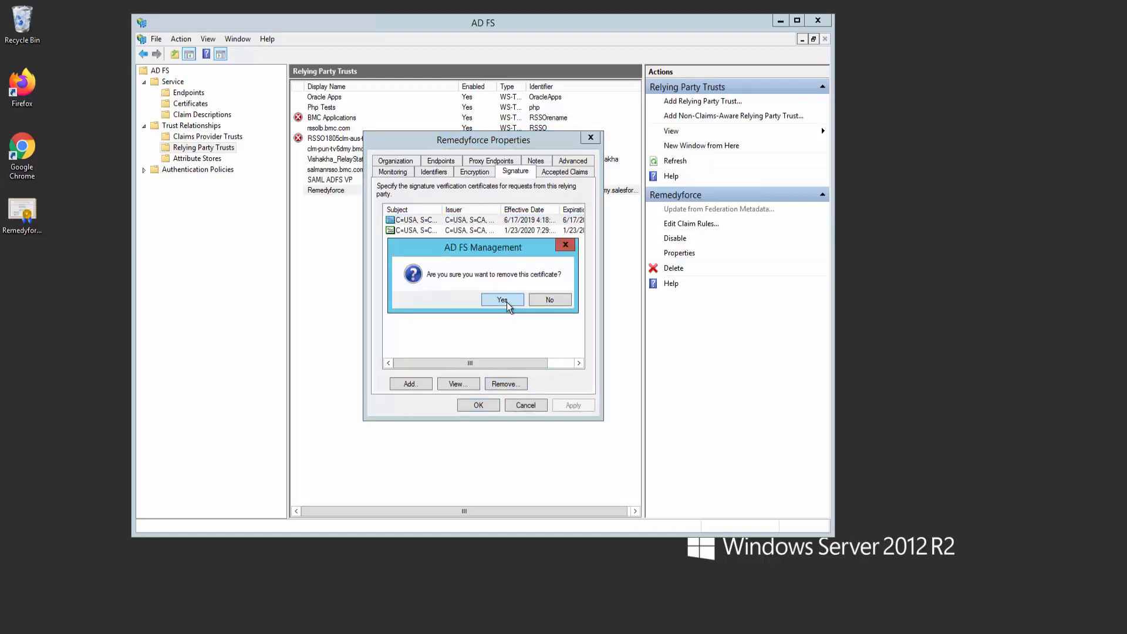
left_click(507, 301)
left_click(420, 221)
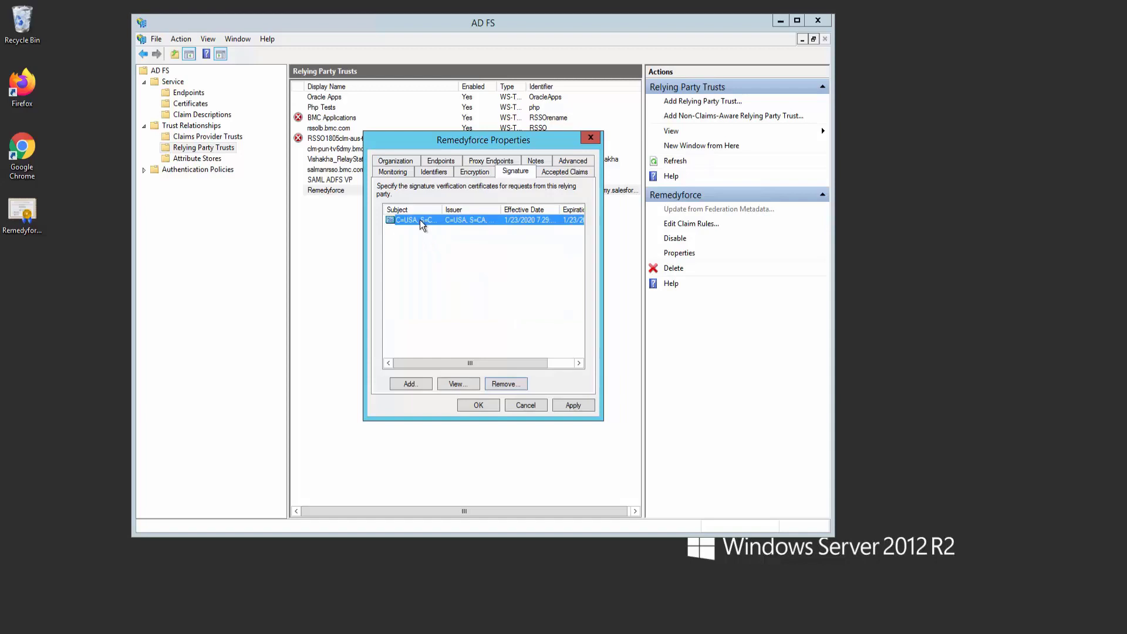
mouse_move(1126, 633)
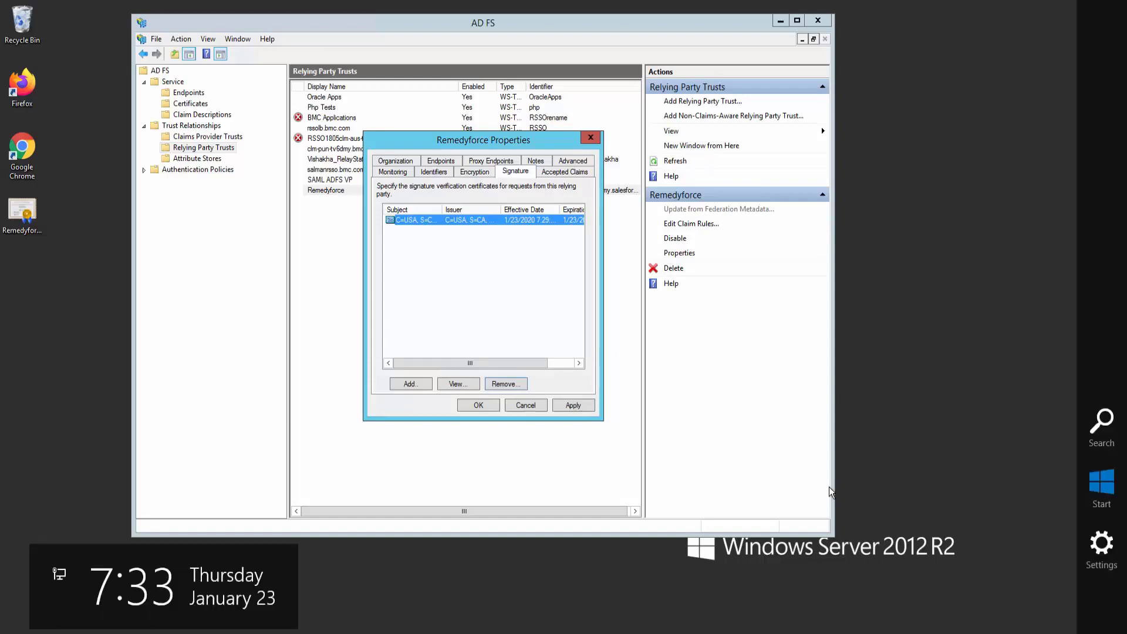
left_click(475, 405)
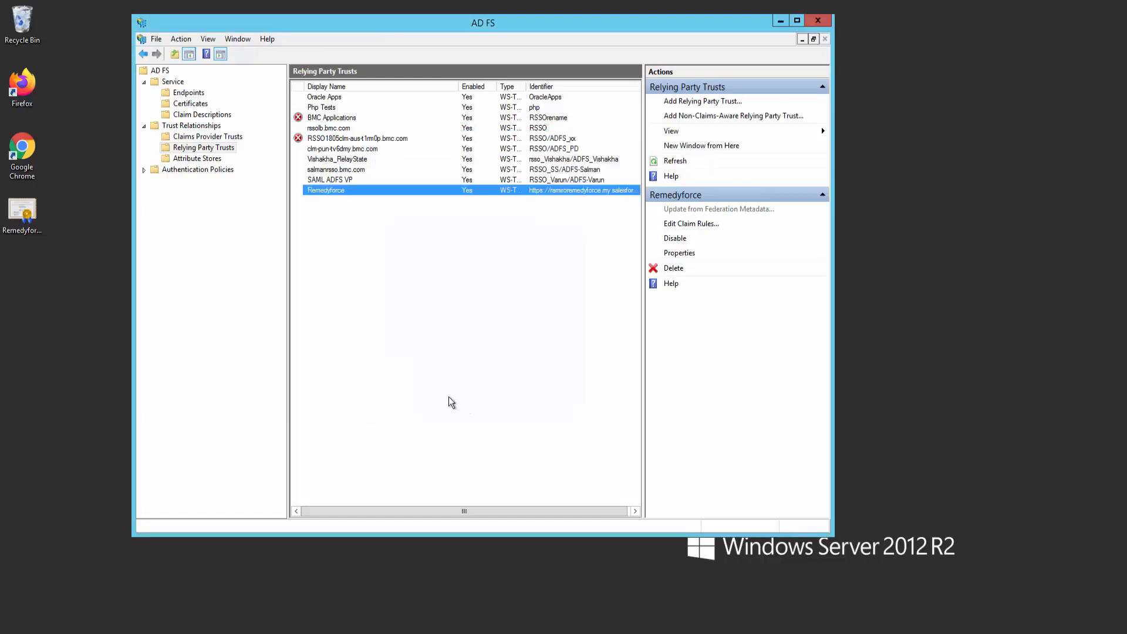